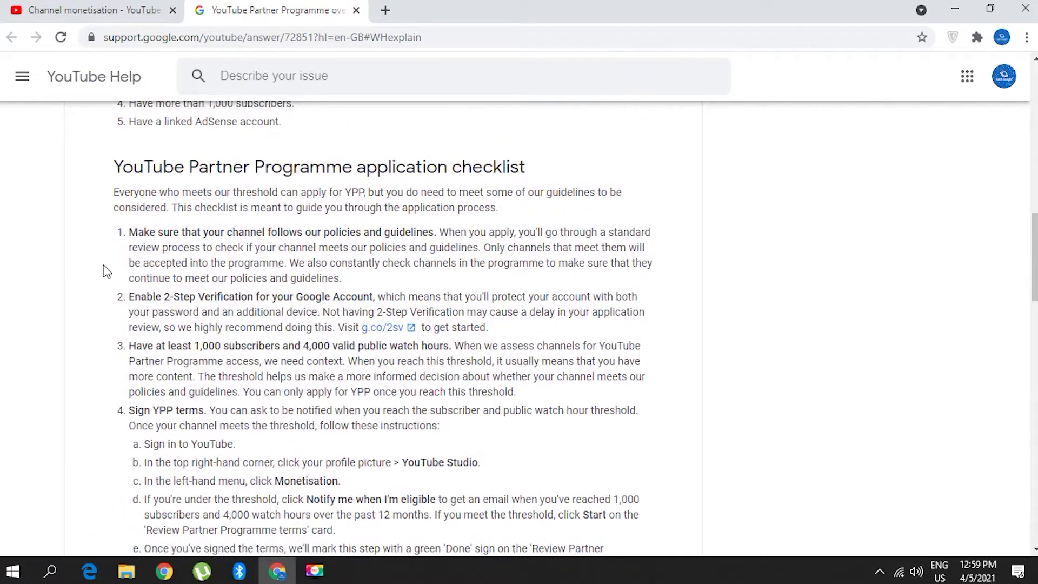
{"action": "left_click_drag", "start_coordinate": [129, 296], "coordinate": [410, 306]}
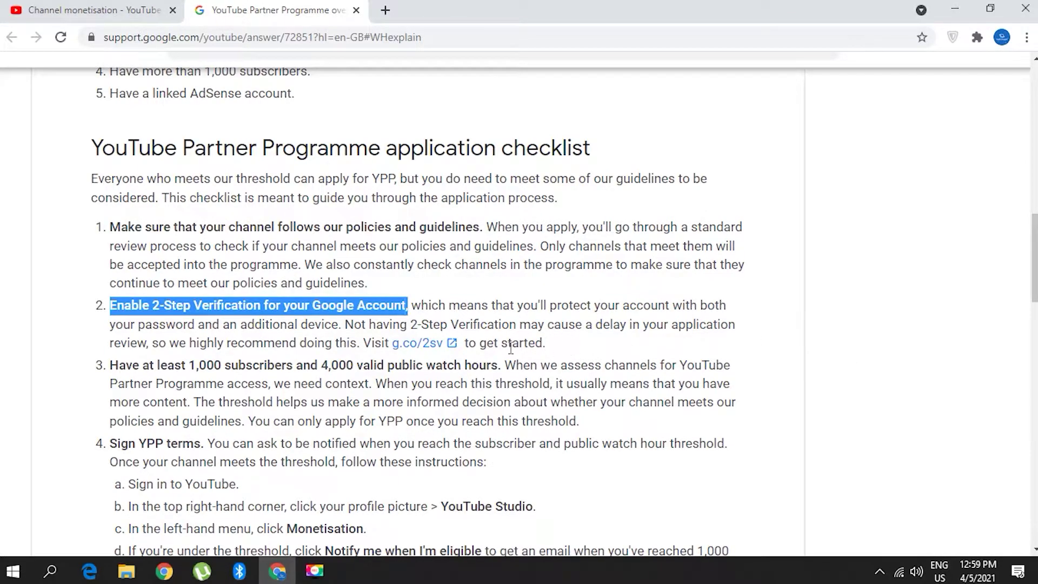
{"action": "right_click", "coordinate": [425, 348]}
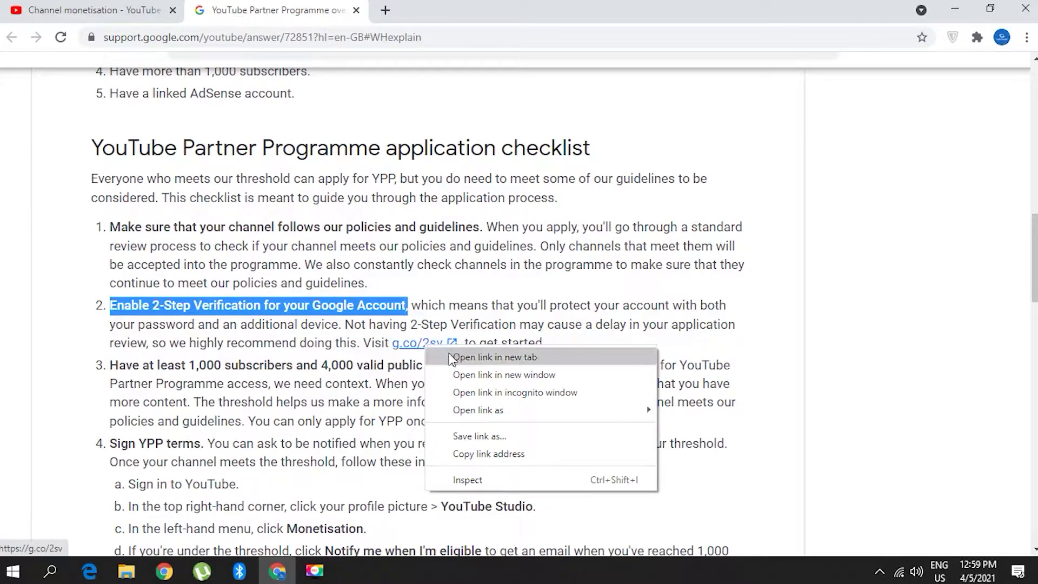
{"action": "left_click", "coordinate": [744, 339]}
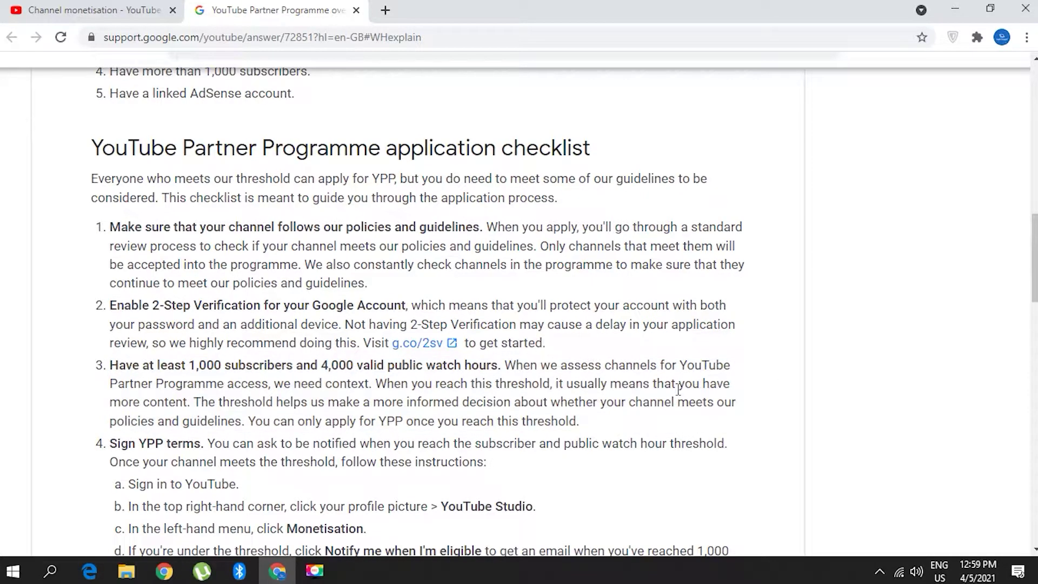
- Close the help article and apply to the Partner Programme from the Monetisation page
{"action": "scroll", "coordinate": [678, 388], "scroll_direction": "down", "scroll_amount": 1}
{"action": "key", "text": "ctrl+w"}
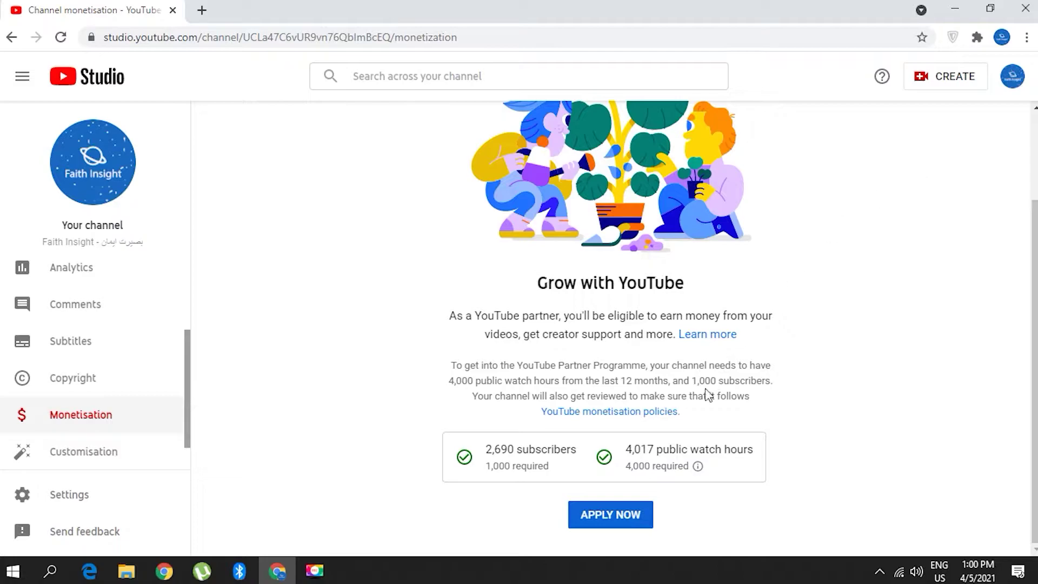
{"action": "left_click", "coordinate": [612, 518]}
{"action": "scroll", "coordinate": [417, 276], "scroll_direction": "up", "scroll_amount": 2}
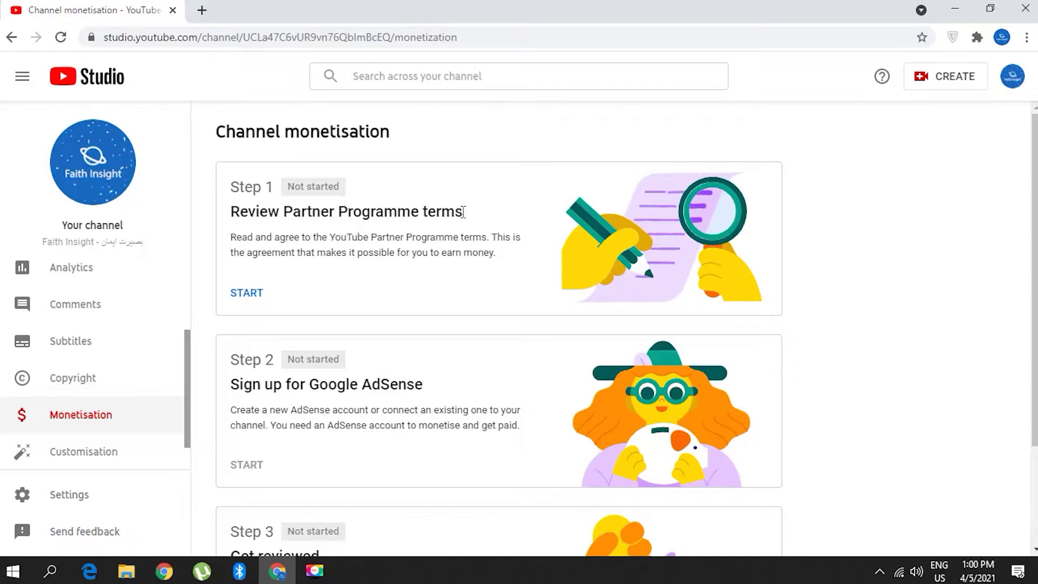
- Review the Partner Programme terms, tick the agreement checkbox and accept them
{"action": "left_click", "coordinate": [250, 296]}
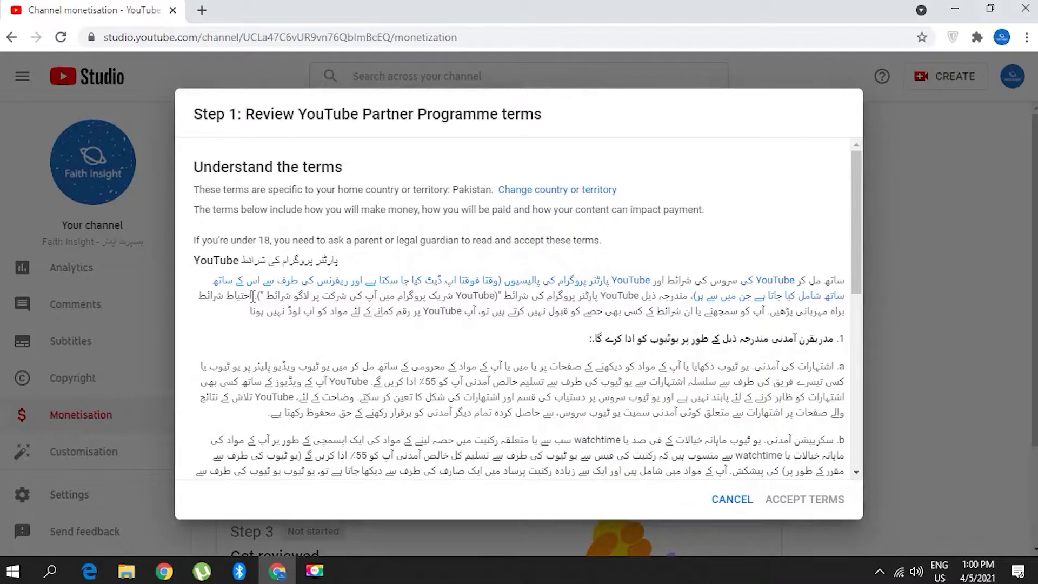
{"action": "scroll", "coordinate": [670, 295], "scroll_direction": "down", "scroll_amount": 10}
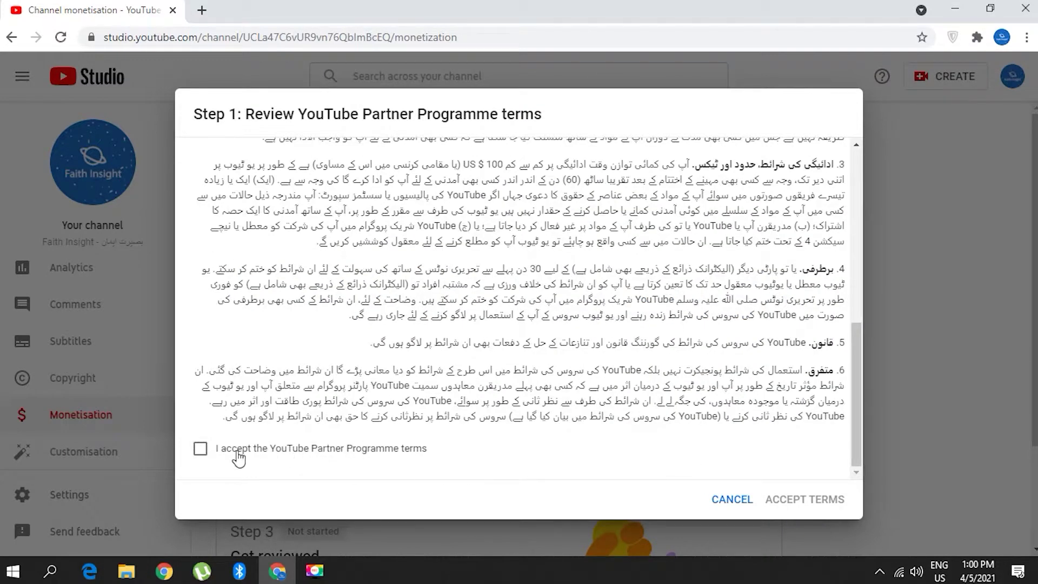
{"action": "left_click", "coordinate": [201, 457]}
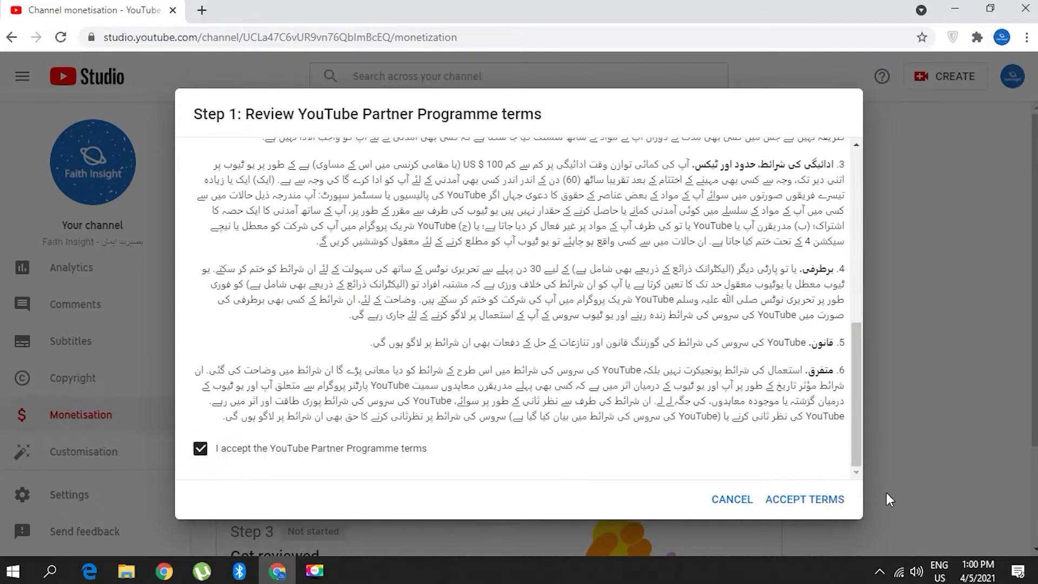
{"action": "left_click", "coordinate": [816, 502]}
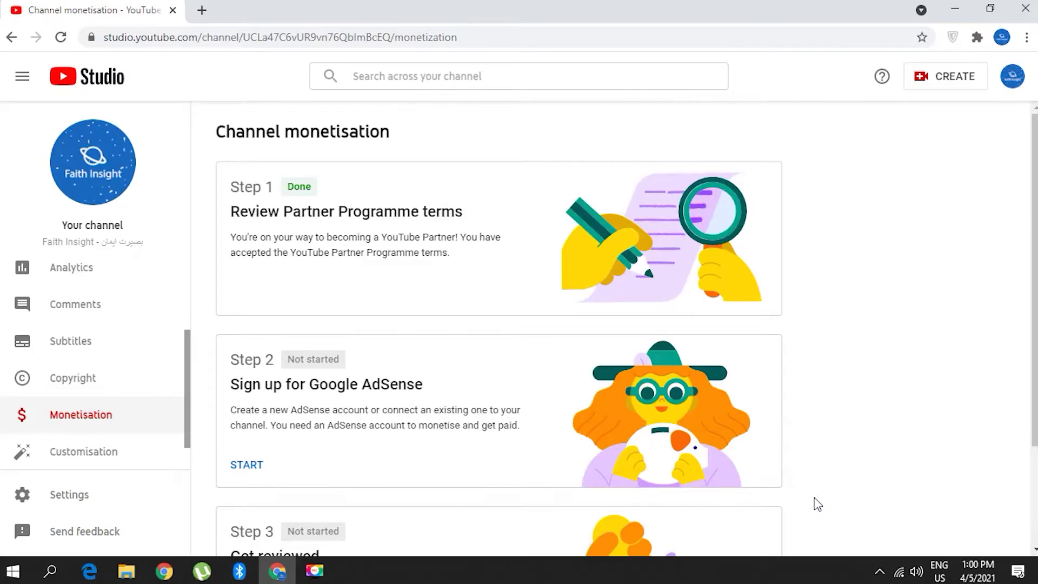
- Start the AdSense step, answering 'No, I don't have an existing account'
{"action": "scroll", "coordinate": [817, 504], "scroll_direction": "down", "scroll_amount": 2}
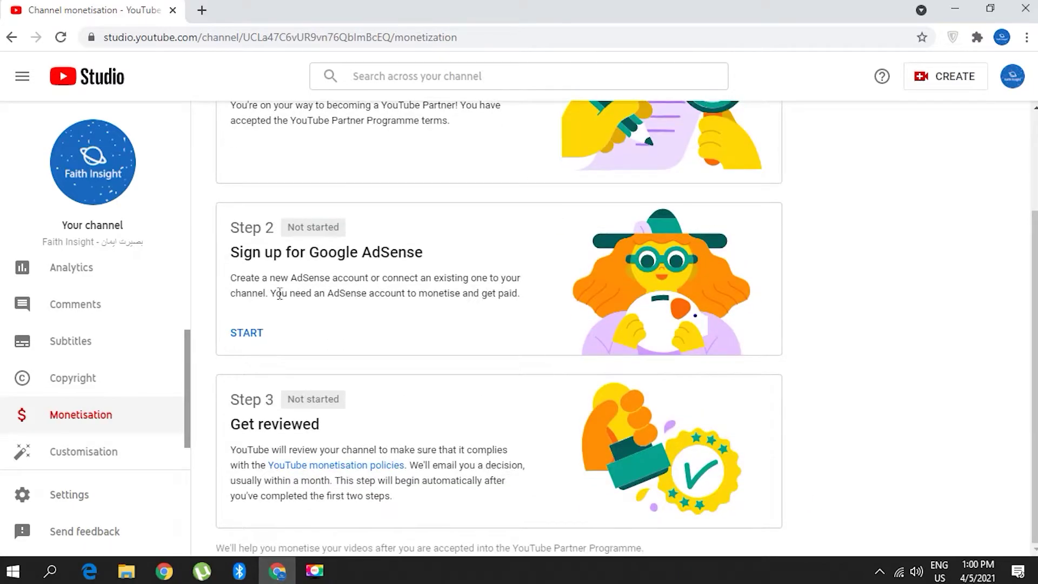
{"action": "left_click", "coordinate": [239, 341]}
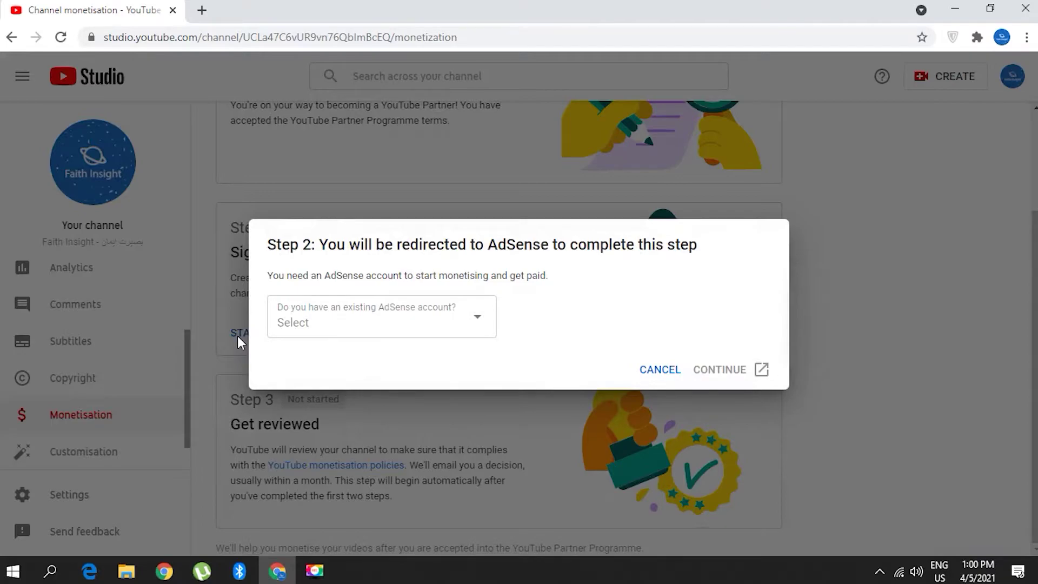
{"action": "left_click", "coordinate": [453, 325]}
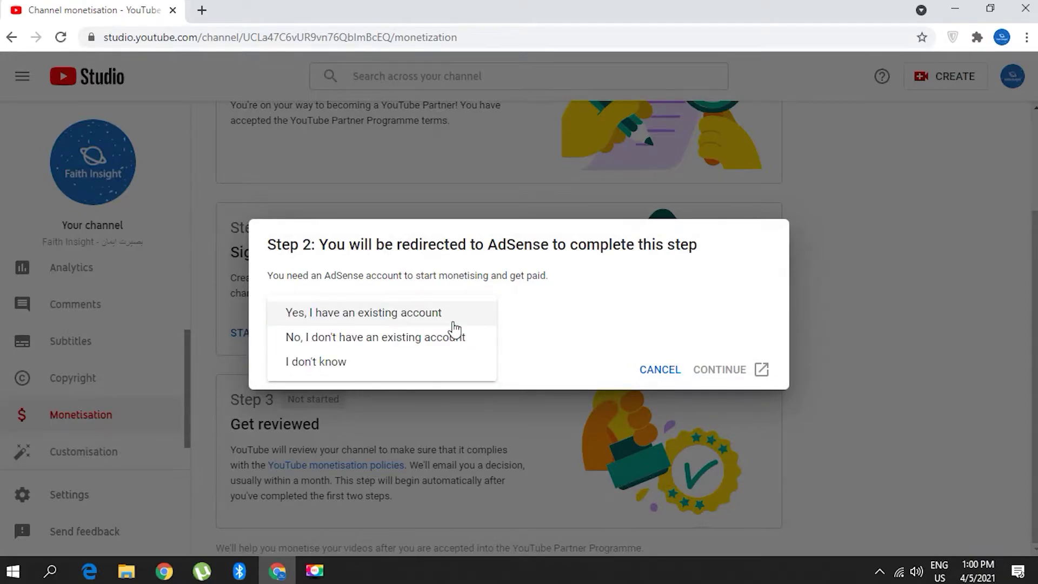
{"action": "left_click", "coordinate": [372, 340]}
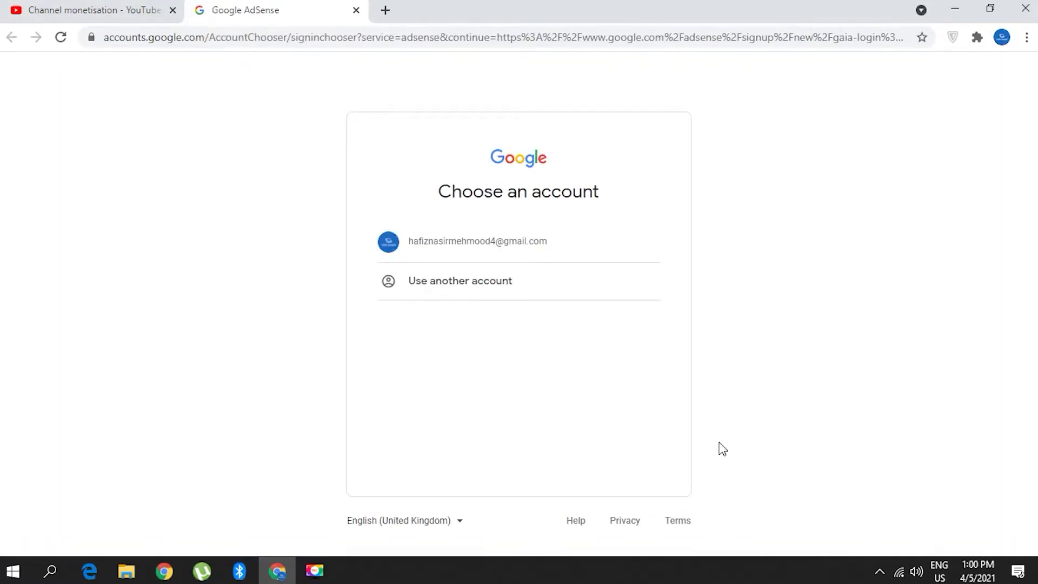
- Sign in with the channel's Google account and opt in to customised help and suggestions
{"action": "left_click", "coordinate": [462, 240]}
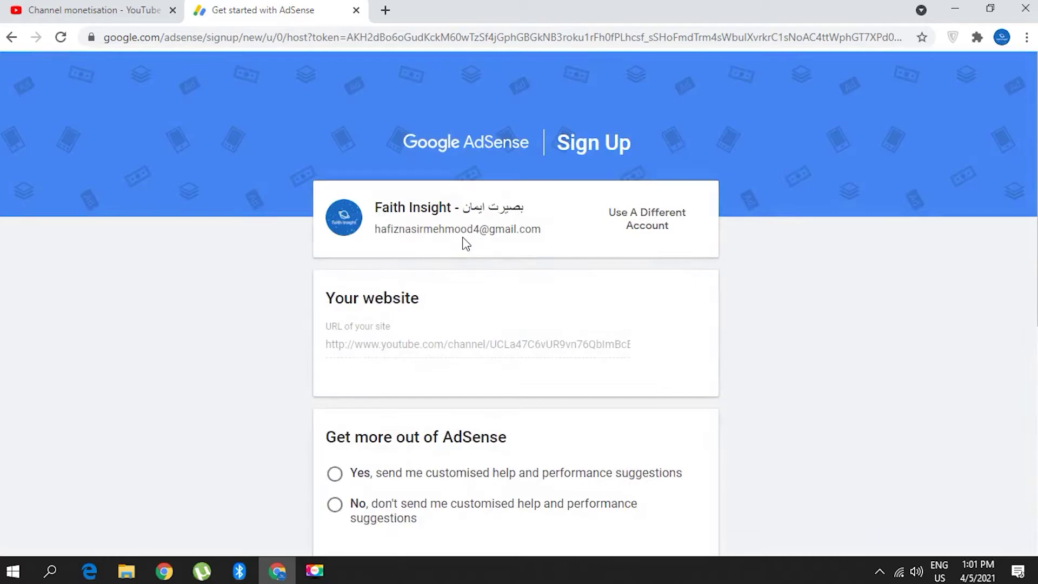
{"action": "scroll", "coordinate": [466, 244], "scroll_direction": "down", "scroll_amount": 2}
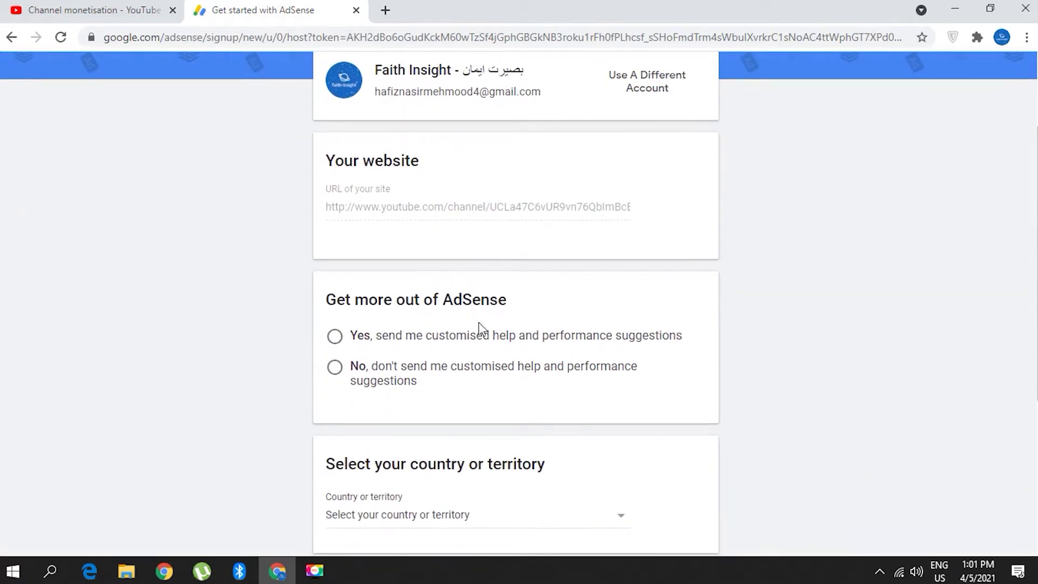
{"action": "left_click", "coordinate": [481, 337]}
{"action": "scroll", "coordinate": [481, 337], "scroll_direction": "down", "scroll_amount": 4}
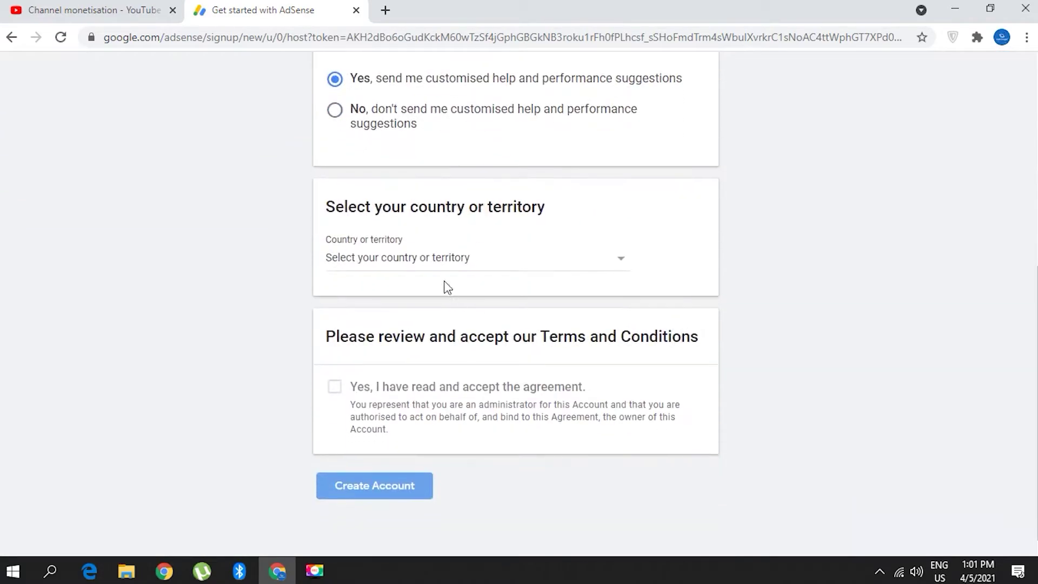
- Choose Pakistan as the country, accept the AdSense agreement and create the account
{"action": "left_click", "coordinate": [432, 263]}
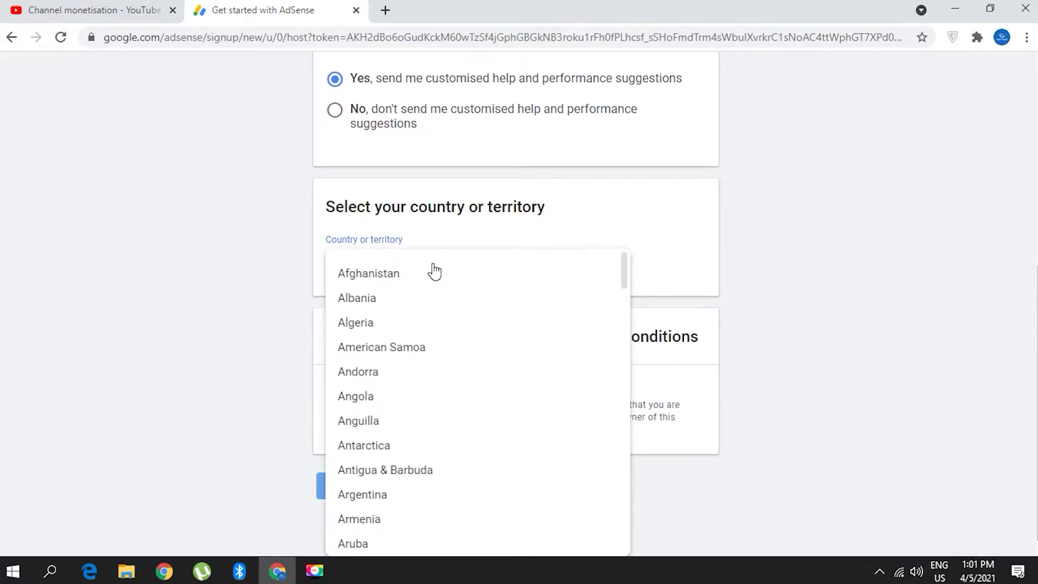
{"action": "key", "text": "p"}
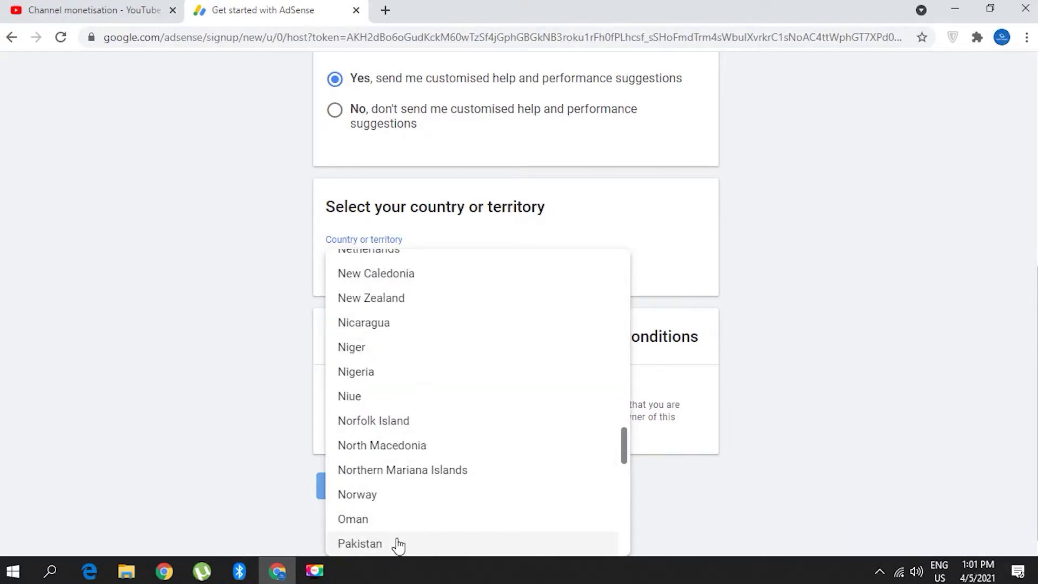
{"action": "left_click", "coordinate": [397, 543]}
{"action": "scroll", "coordinate": [616, 411], "scroll_direction": "down", "scroll_amount": 3}
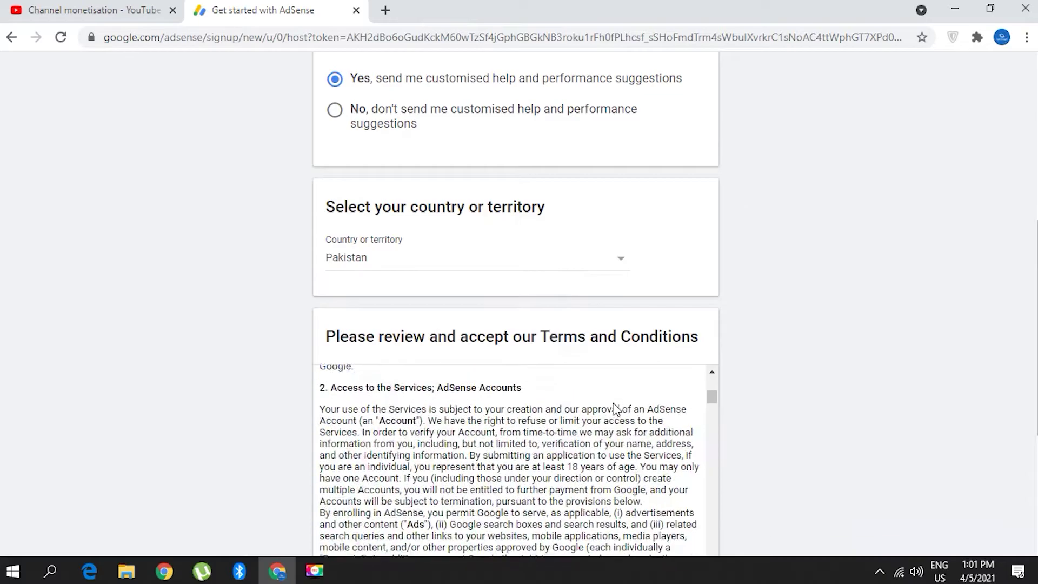
{"action": "scroll", "coordinate": [795, 441], "scroll_direction": "down", "scroll_amount": 1}
{"action": "scroll", "coordinate": [794, 441], "scroll_direction": "down", "scroll_amount": 4}
{"action": "left_click", "coordinate": [336, 360]}
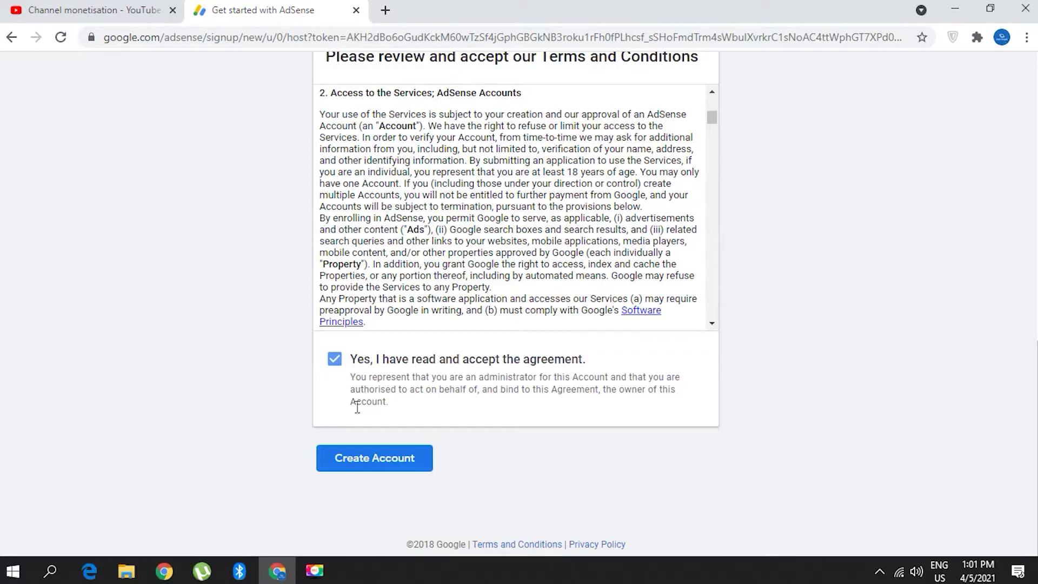
{"action": "left_click", "coordinate": [370, 454]}
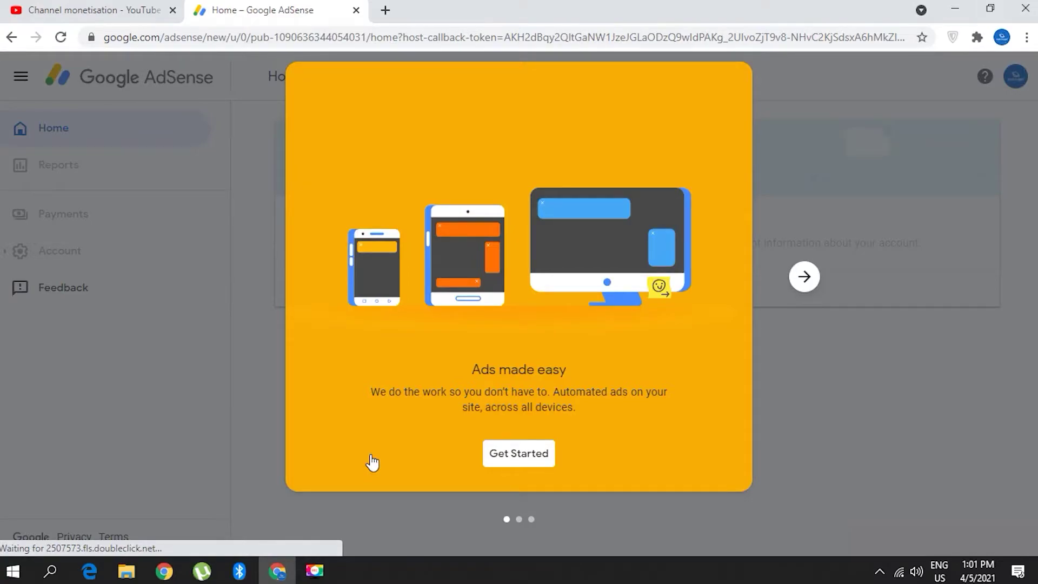
{"action": "left_click", "coordinate": [517, 452]}
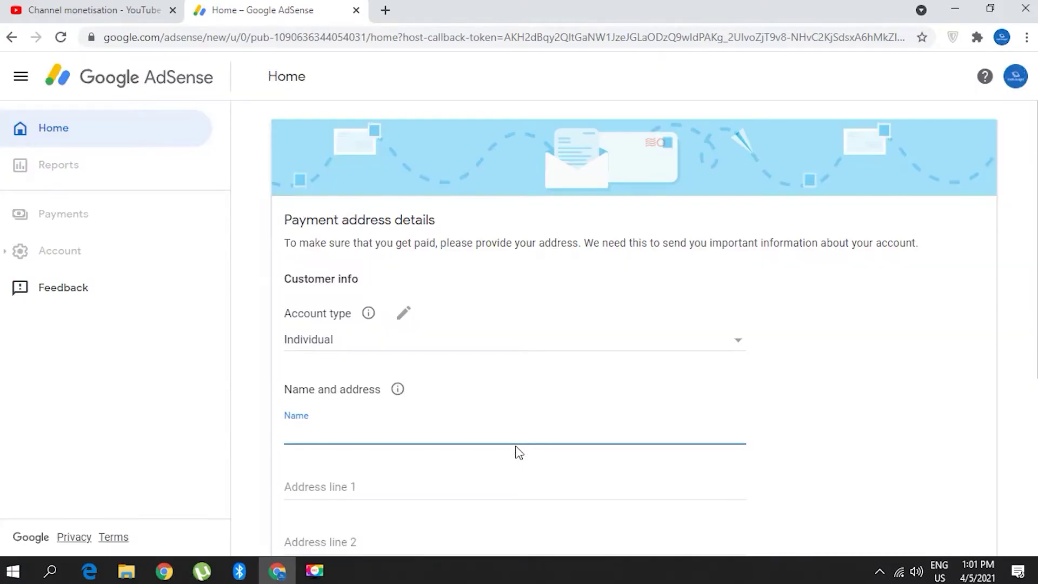
{"action": "scroll", "coordinate": [810, 357], "scroll_direction": "down", "scroll_amount": 2}
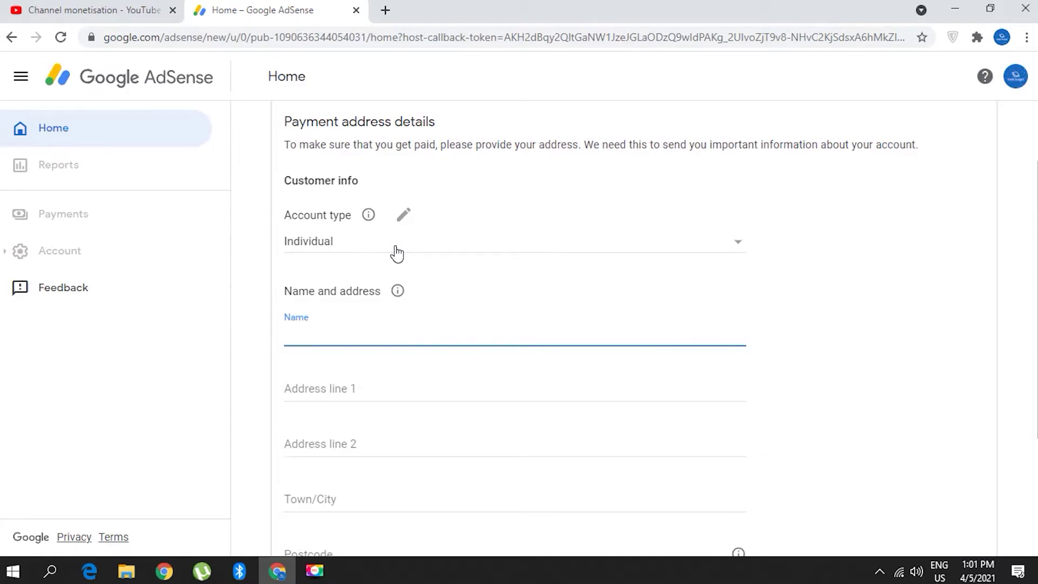
{"action": "type", "text": "54"}
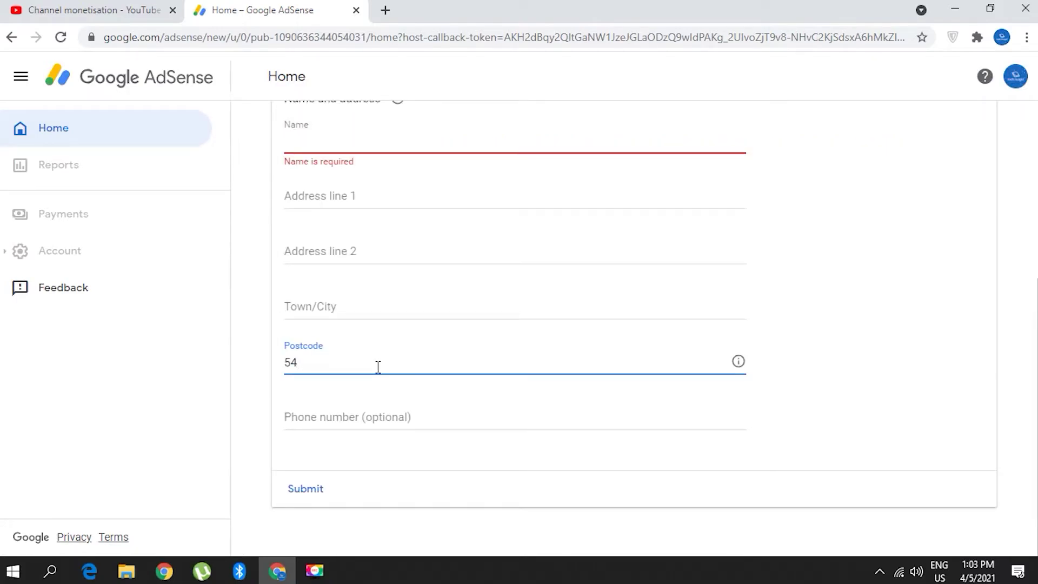
{"action": "type", "text": "782"}
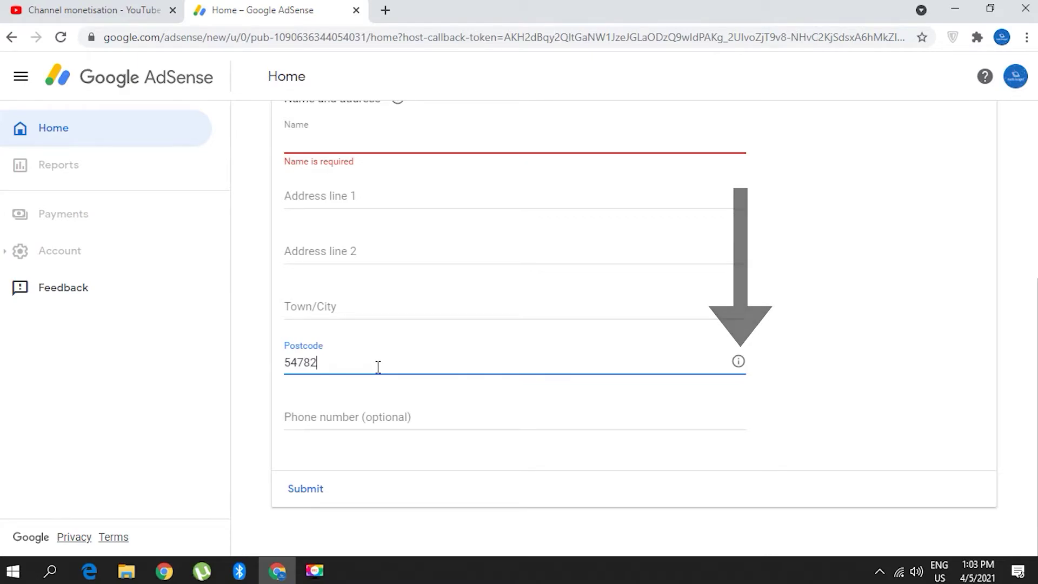
{"action": "left_click", "coordinate": [370, 312]}
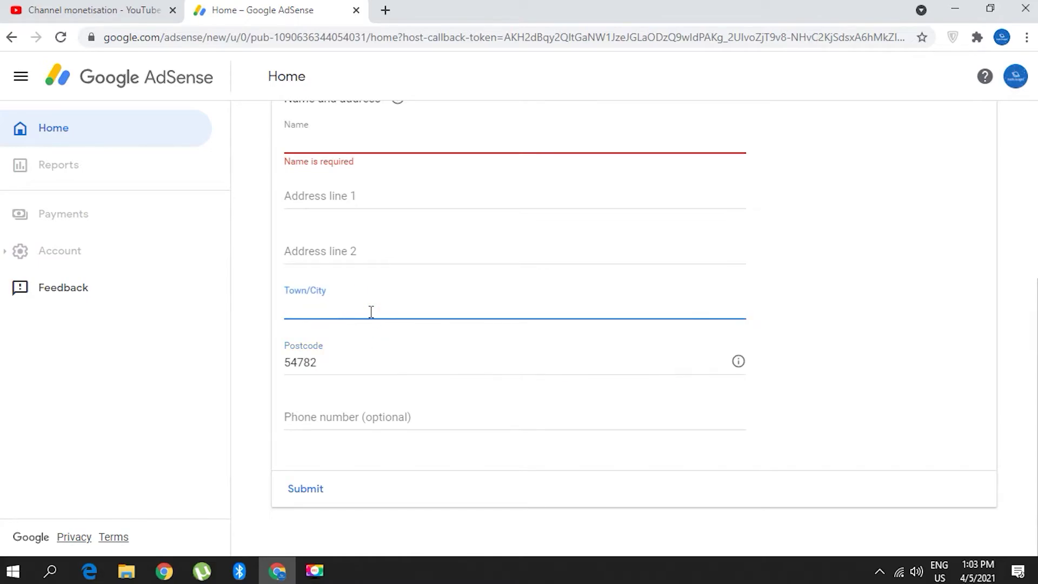
{"action": "type", "text": "Lah"}
{"action": "type", "text": "ore"}
{"action": "left_click", "coordinate": [366, 414]}
{"action": "scroll", "coordinate": [352, 292], "scroll_direction": "up", "scroll_amount": 3}
{"action": "left_click", "coordinate": [347, 286]}
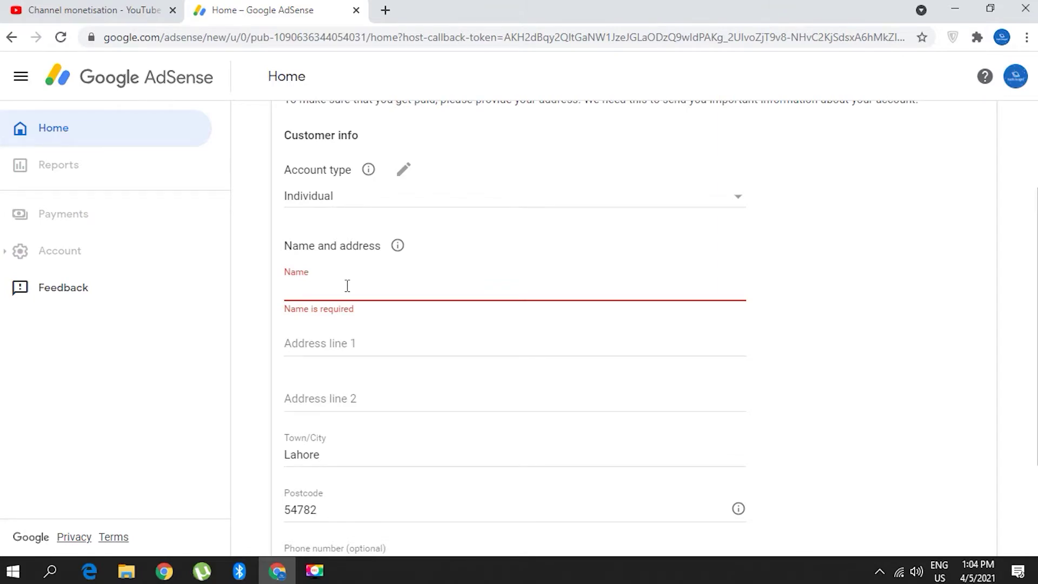
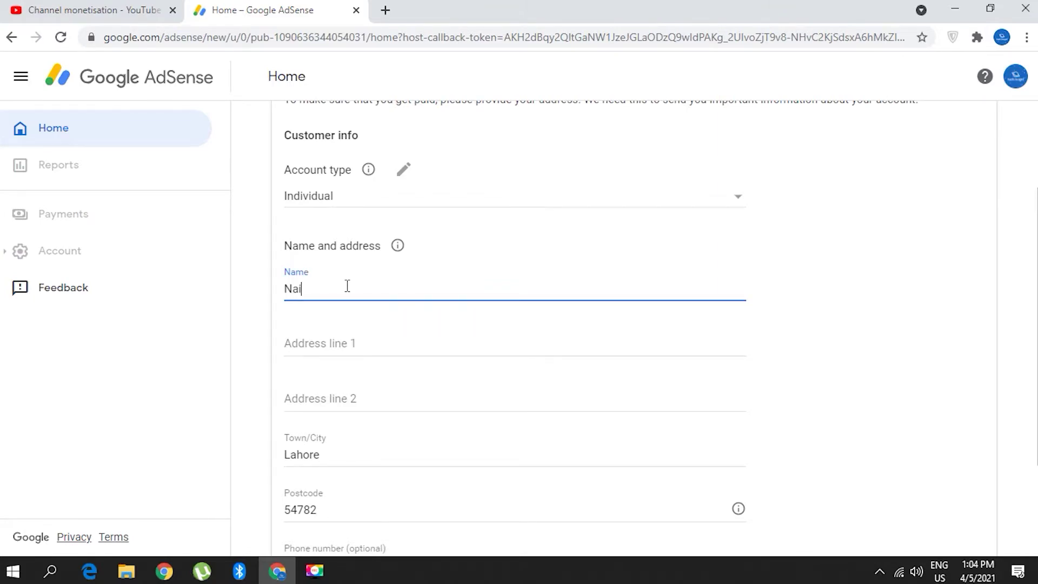
{"action": "left_click", "coordinate": [354, 336]}
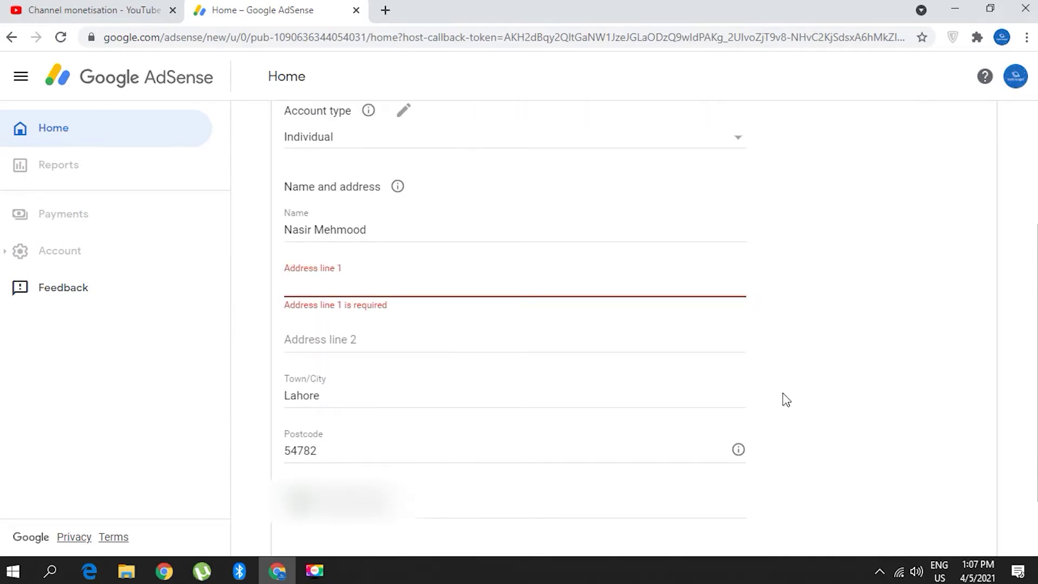
- Open the Pakistan Post postcode lookup from the Postcode info icon and browse its search page
{"action": "left_click", "coordinate": [739, 450]}
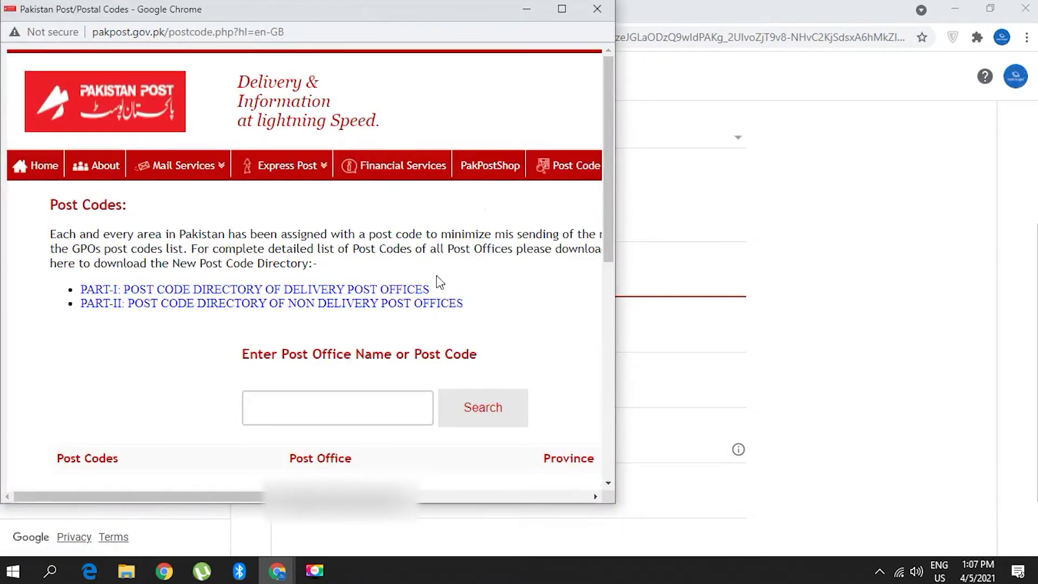
{"action": "left_click", "coordinate": [348, 406]}
{"action": "scroll", "coordinate": [346, 407], "scroll_direction": "down", "scroll_amount": 2}
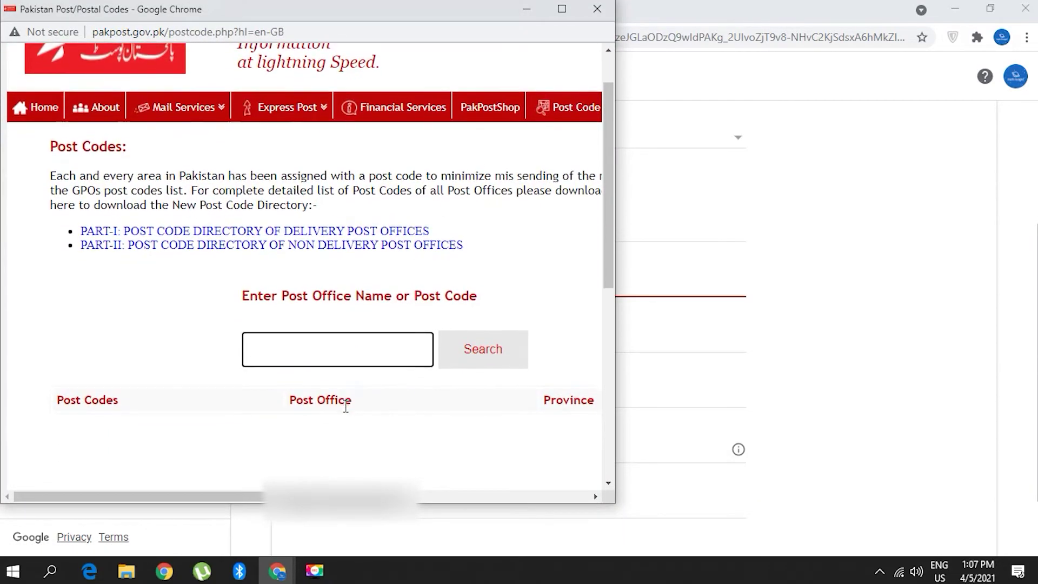
{"action": "scroll", "coordinate": [346, 407], "scroll_direction": "up", "scroll_amount": 2}
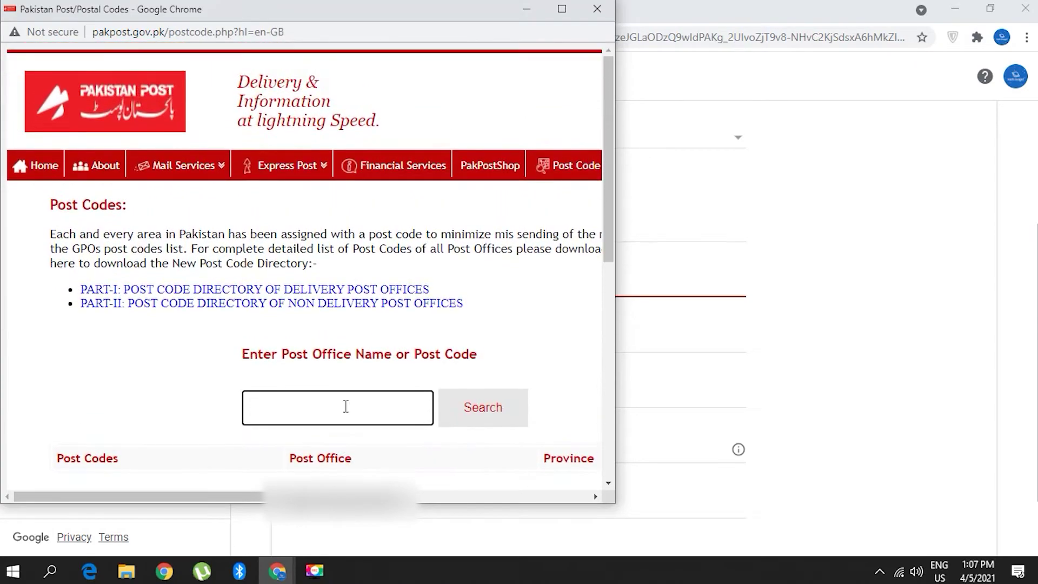
{"action": "scroll", "coordinate": [303, 285], "scroll_direction": "right", "scroll_amount": 3}
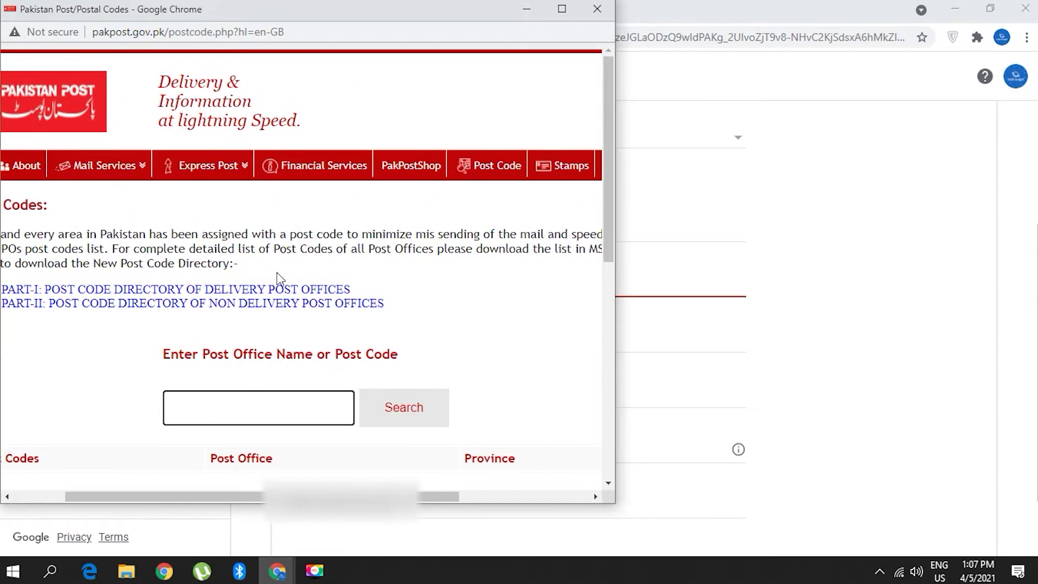
{"action": "scroll", "coordinate": [279, 279], "scroll_direction": "left", "scroll_amount": 2}
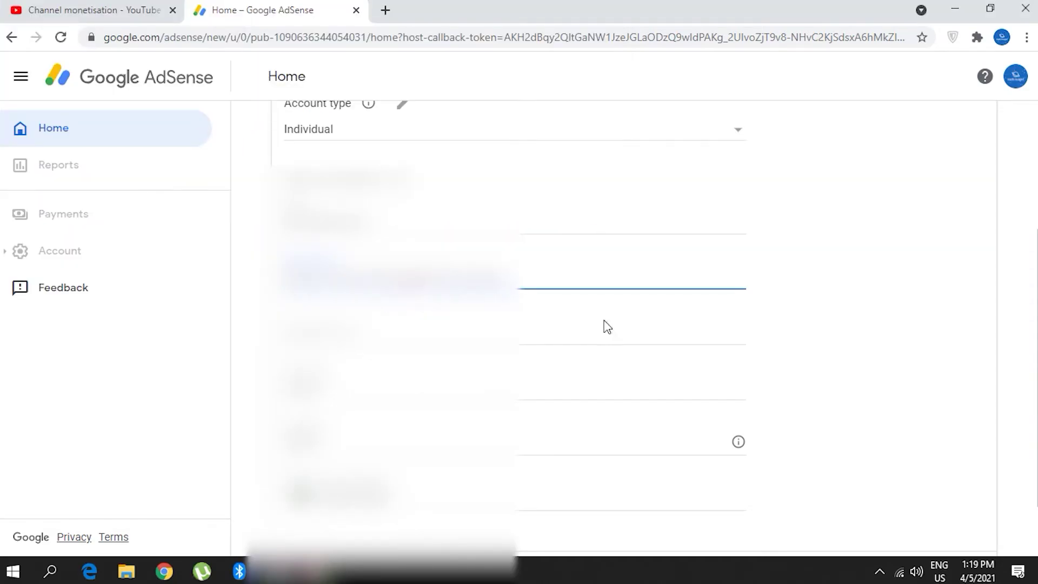
- Submit the AdSense payment address and redirect back to YouTube Studio
{"action": "scroll", "coordinate": [880, 310], "scroll_direction": "down", "scroll_amount": 1}
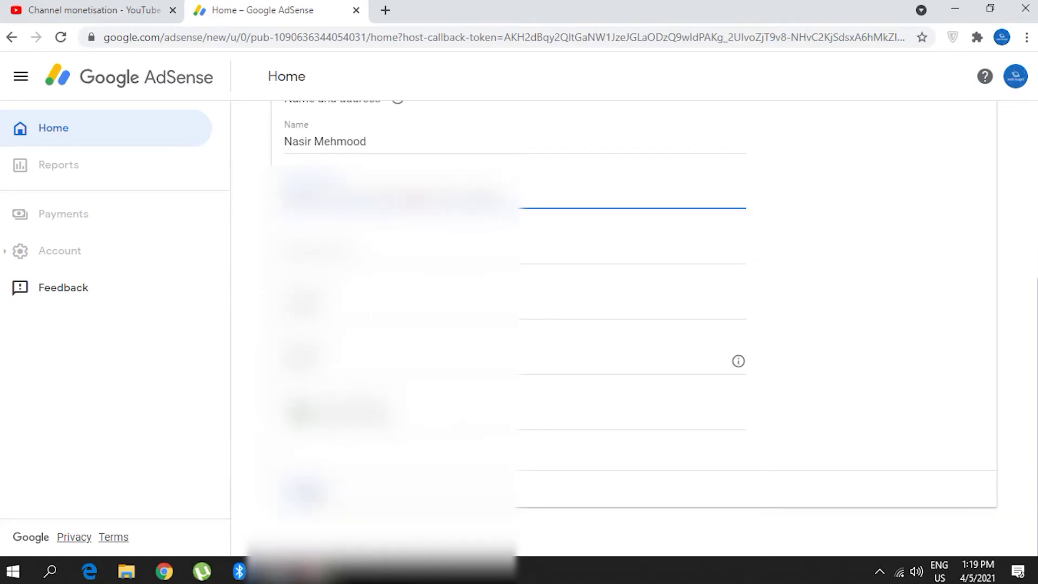
{"action": "left_click", "coordinate": [303, 491]}
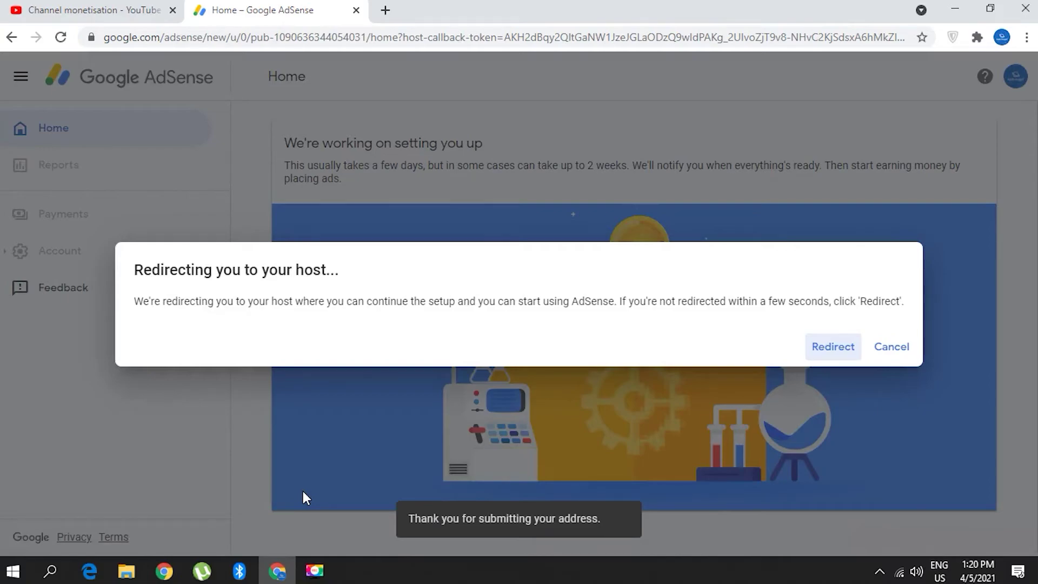
{"action": "left_click", "coordinate": [827, 354]}
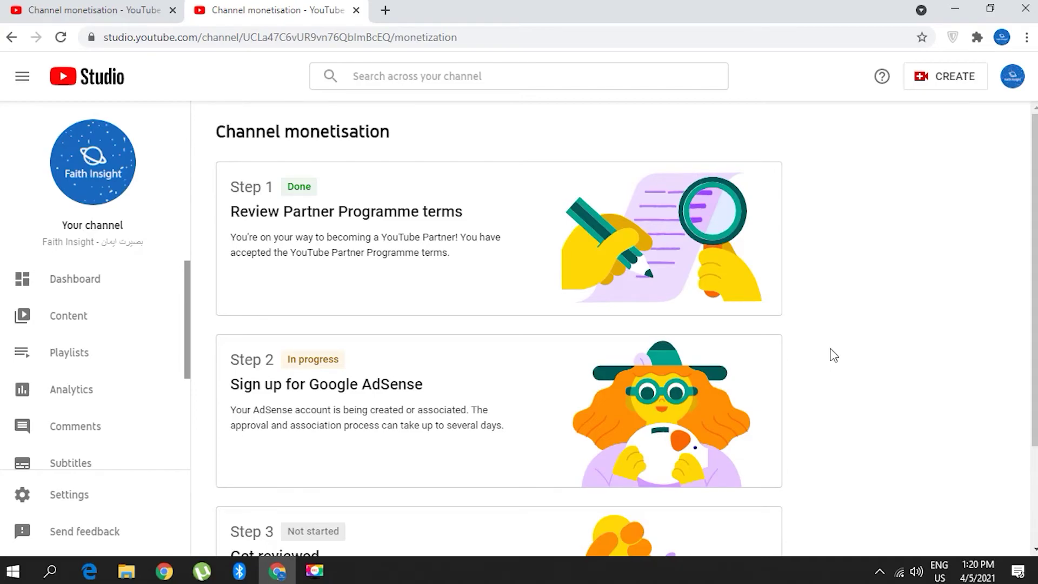
- Review the monetisation steps, highlighting Step 2's 'In progress' status
{"action": "scroll", "coordinate": [833, 355], "scroll_direction": "down", "scroll_amount": 2}
{"action": "scroll", "coordinate": [833, 355], "scroll_direction": "down", "scroll_amount": 1}
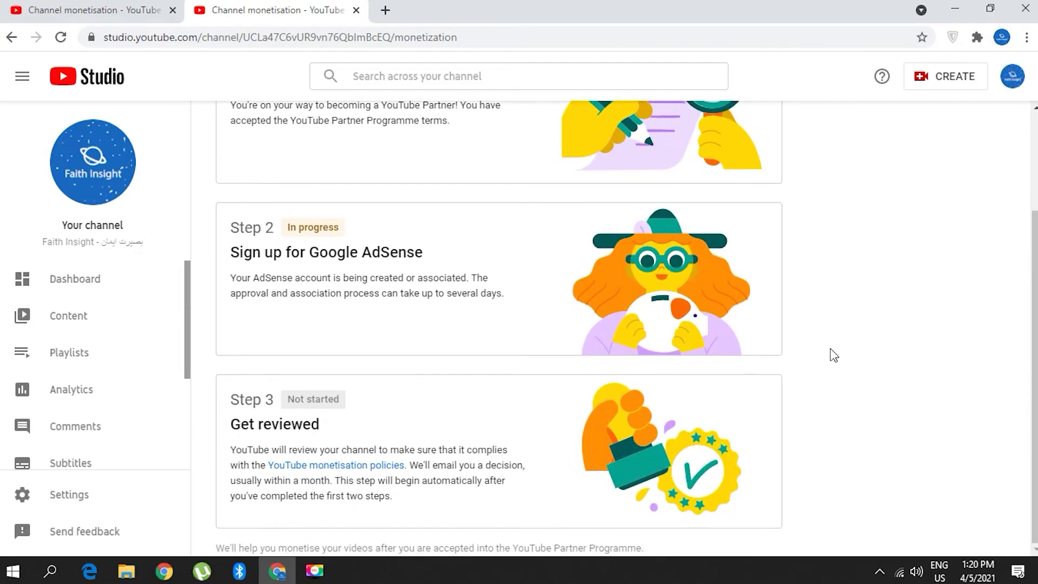
{"action": "scroll", "coordinate": [833, 362], "scroll_direction": "up", "scroll_amount": 3}
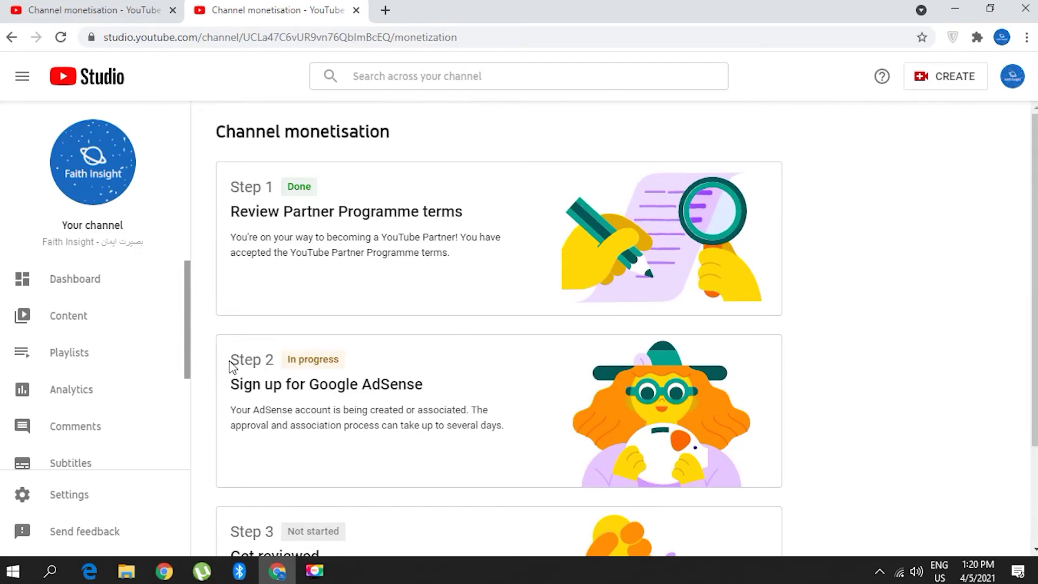
{"action": "left_click_drag", "start_coordinate": [231, 359], "coordinate": [342, 365]}
{"action": "left_click", "coordinate": [358, 365]}
{"action": "scroll", "coordinate": [896, 373], "scroll_direction": "down", "scroll_amount": 2}
{"action": "scroll", "coordinate": [897, 374], "scroll_direction": "up", "scroll_amount": 2}
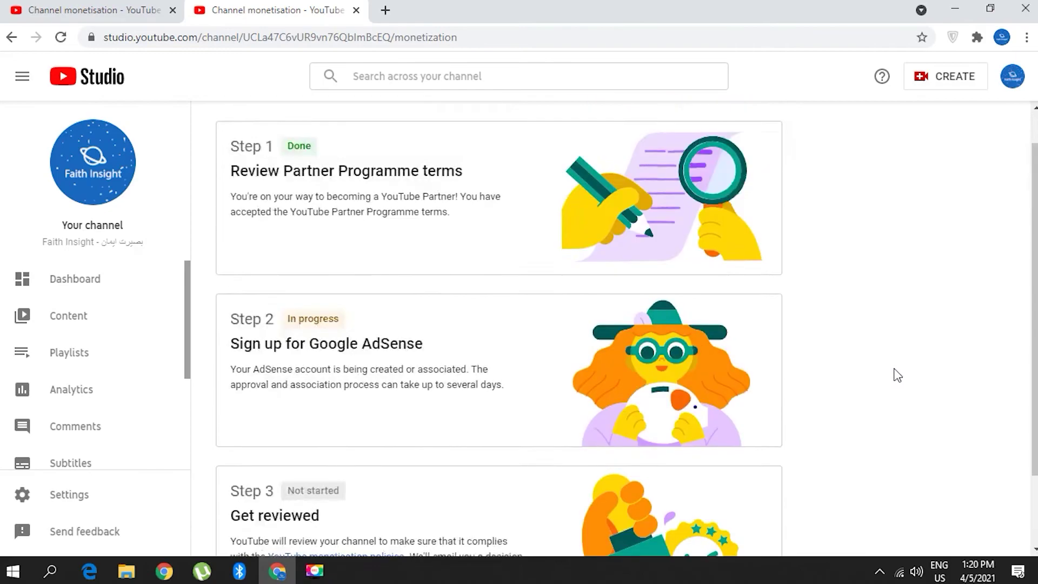